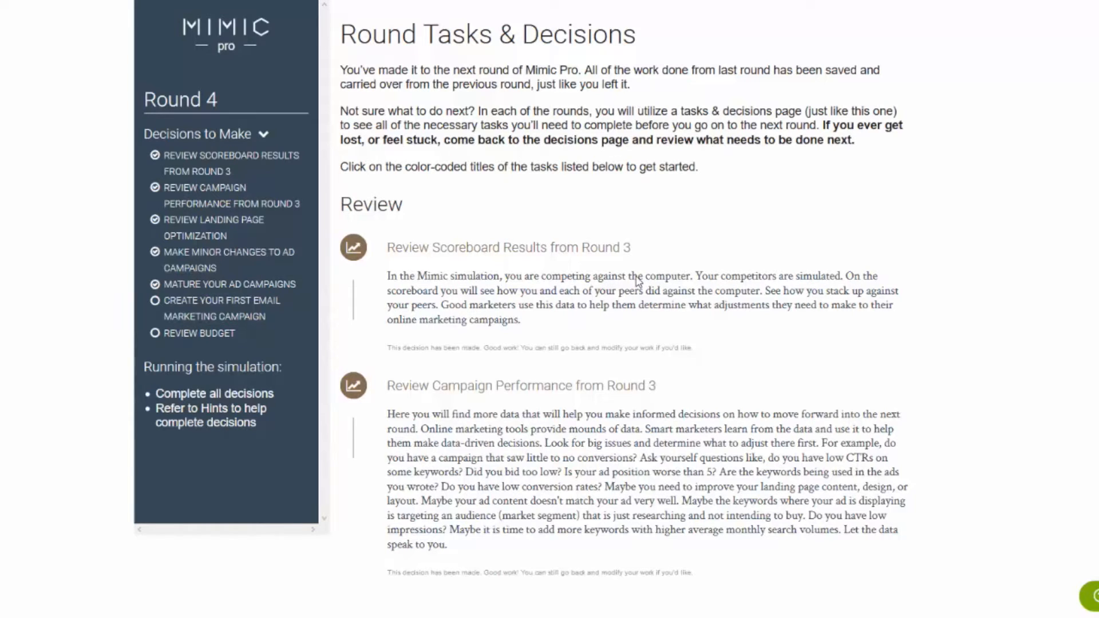
Open the task for making minor changes to ad campaigns and list the ad groups of New Kent's Camera Campaign
scroll(694, 277, down, 12)
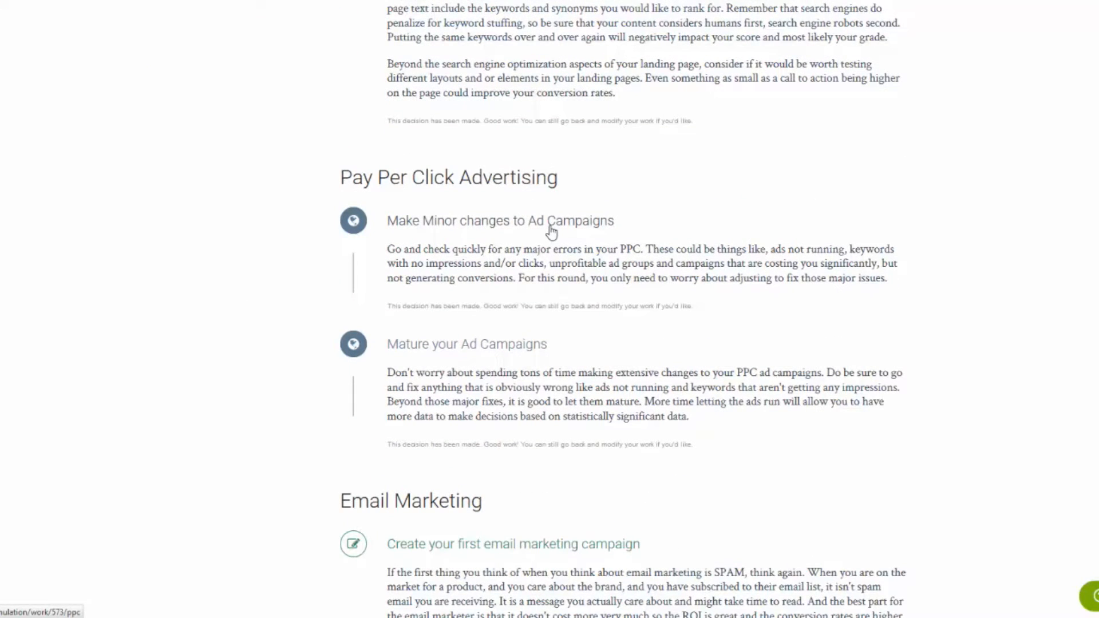
click(552, 232)
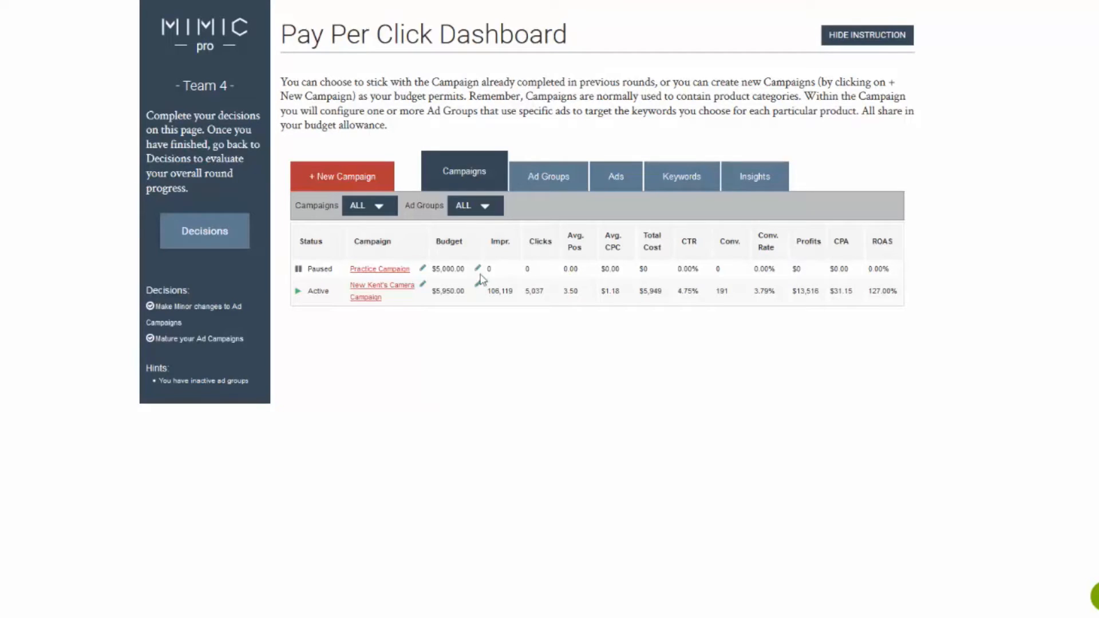
click(360, 290)
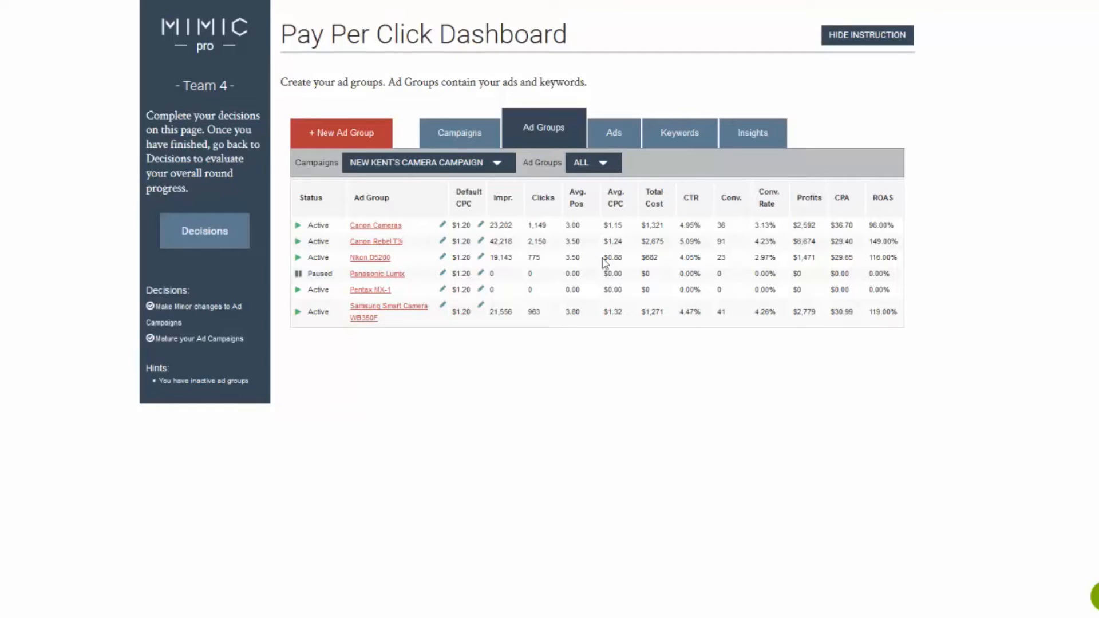
Check the Pentax MX-1 ad's destination URL, resave the ad, and examine the performance of the ad group's keywords
click(370, 290)
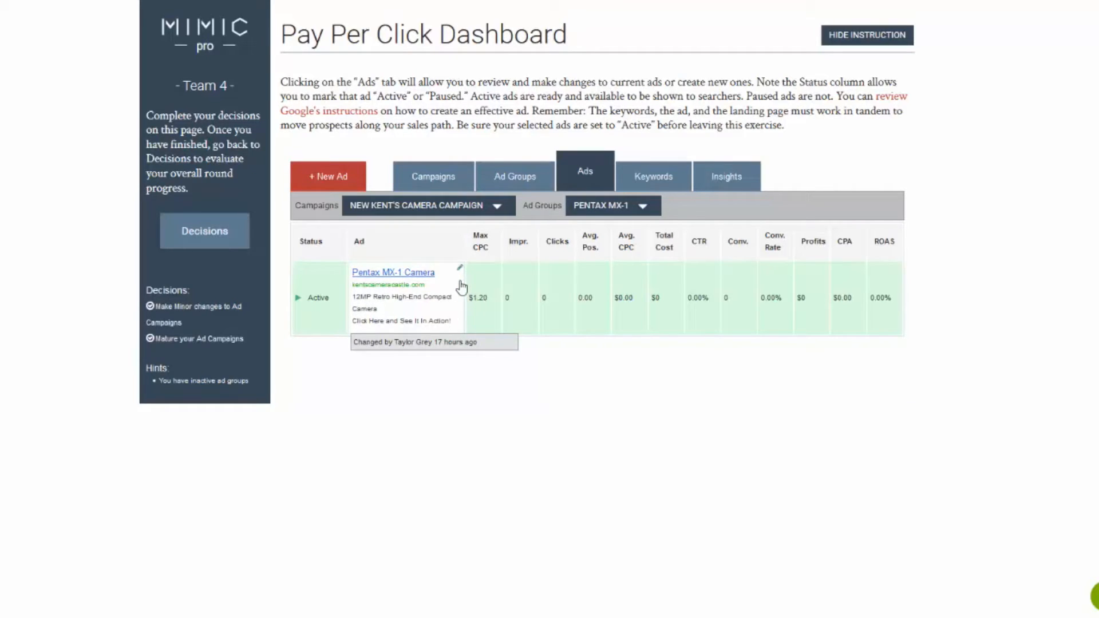
click(420, 279)
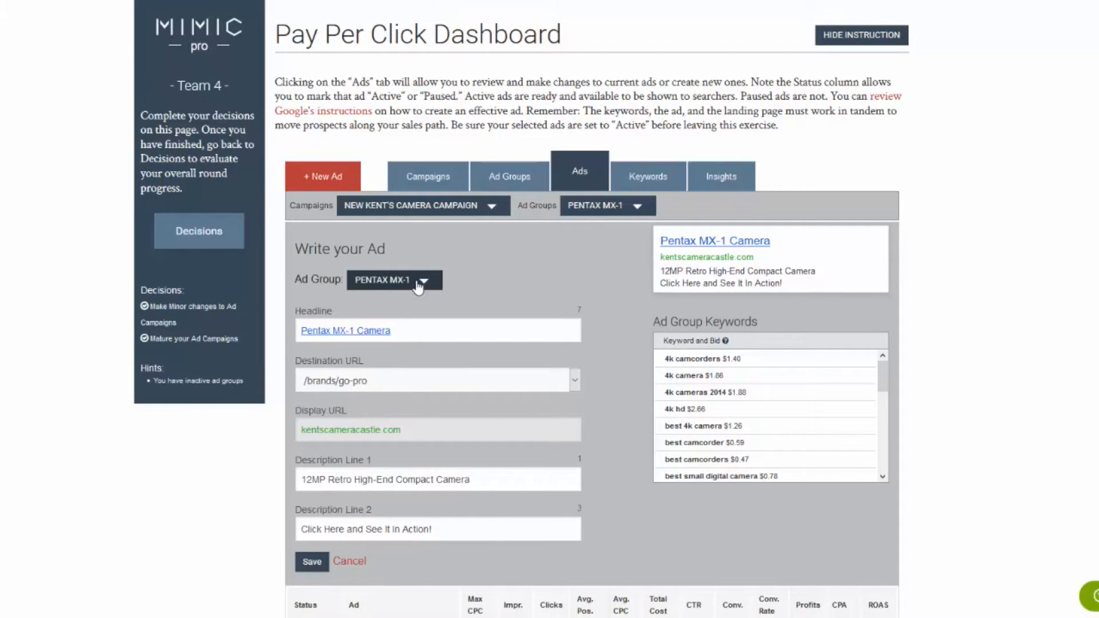
click(312, 562)
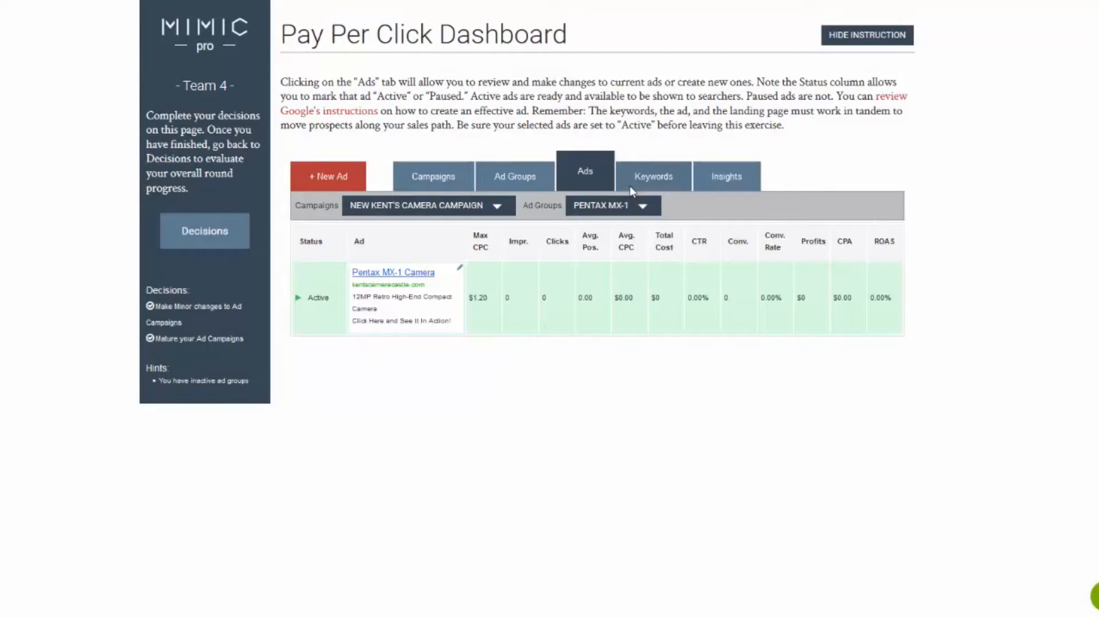
click(649, 184)
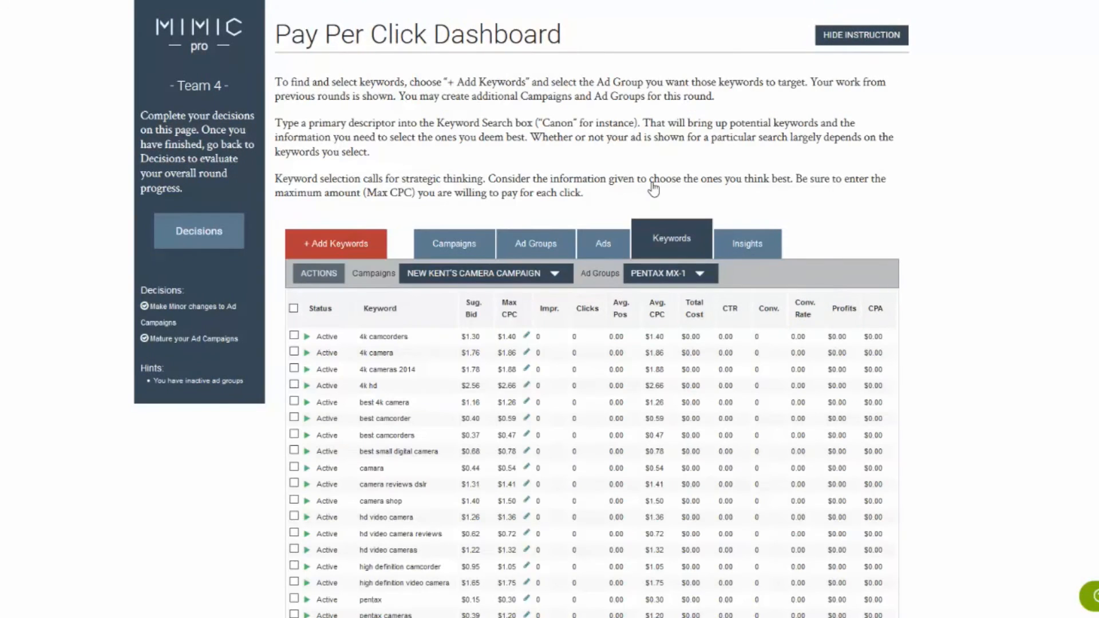
scroll(827, 177, down, 2)
scroll(827, 177, down, 1)
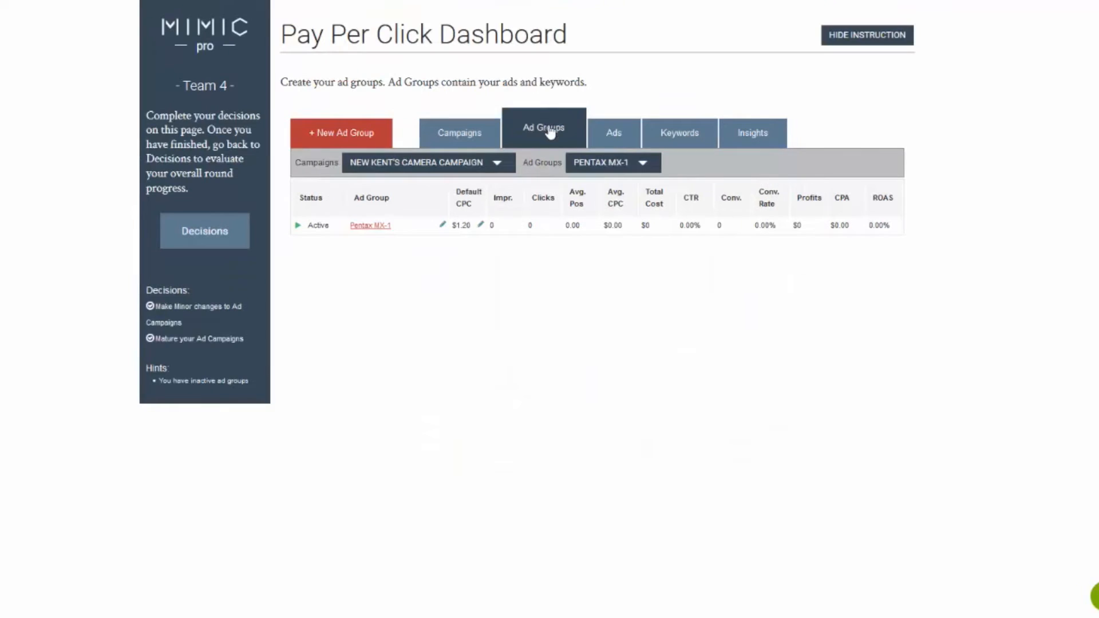
From the list of all ad groups, check the Canon Cameras ad's destination URL without saving and examine the group's keyword performance
click(611, 166)
click(591, 195)
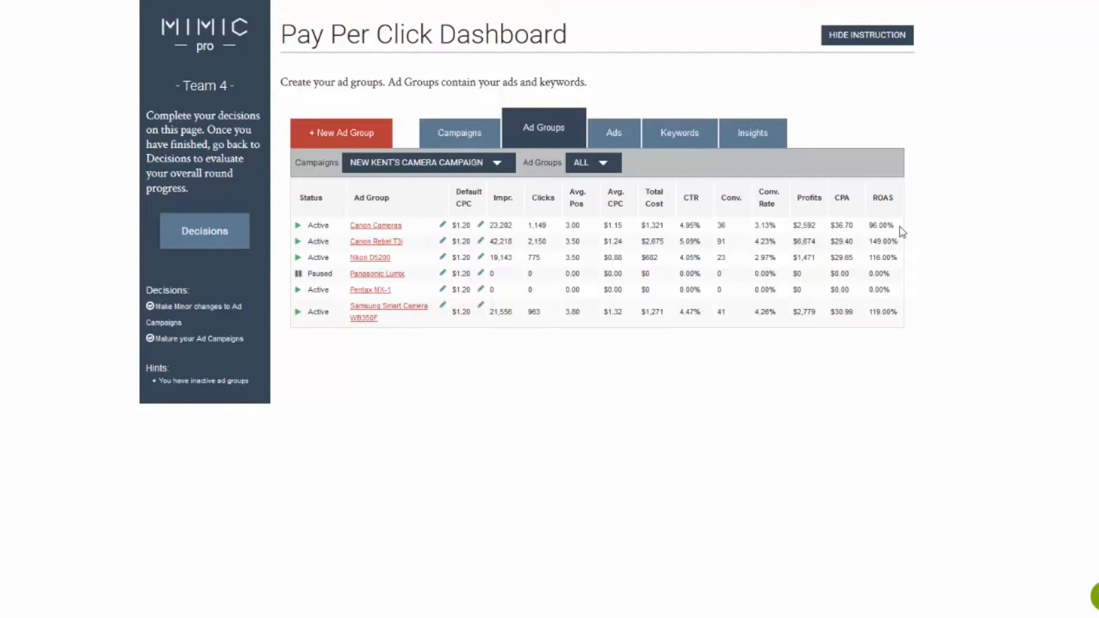
click(375, 226)
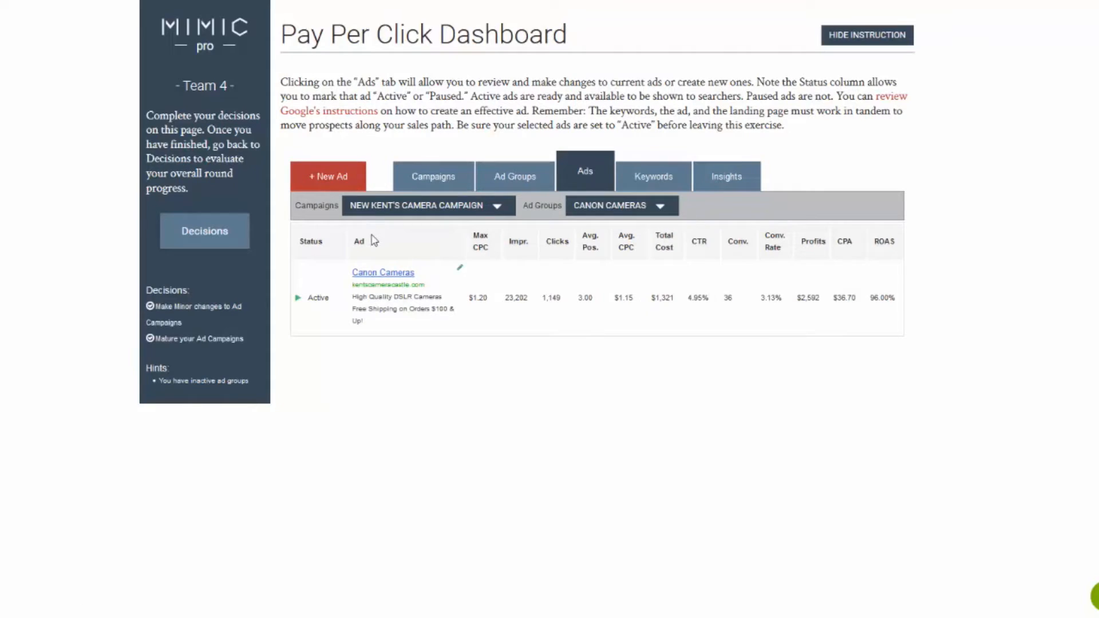
click(383, 275)
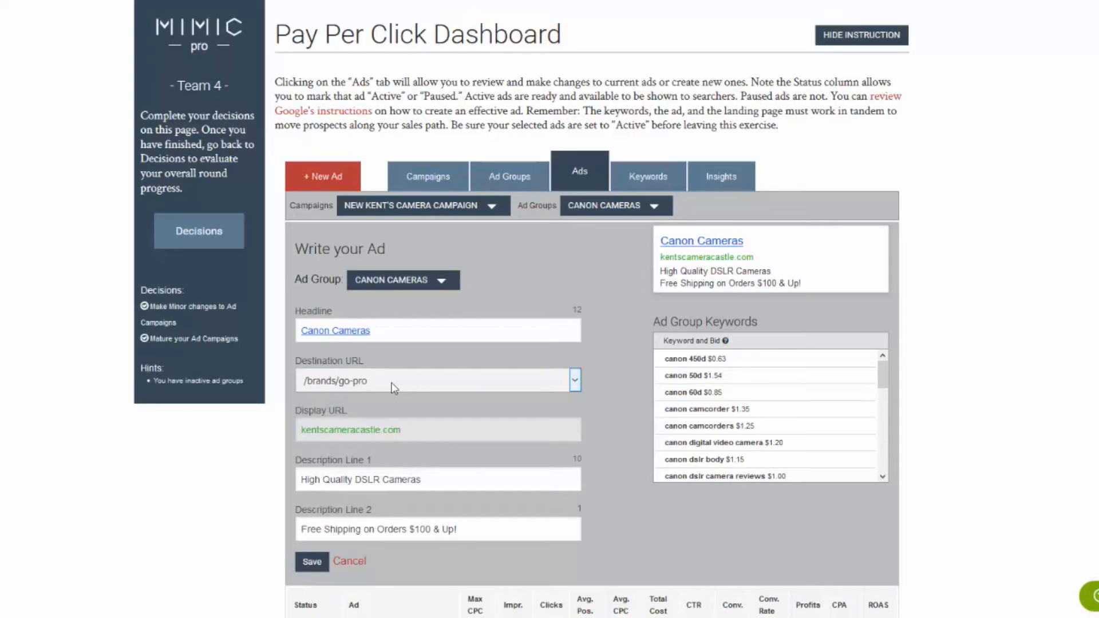
click(349, 562)
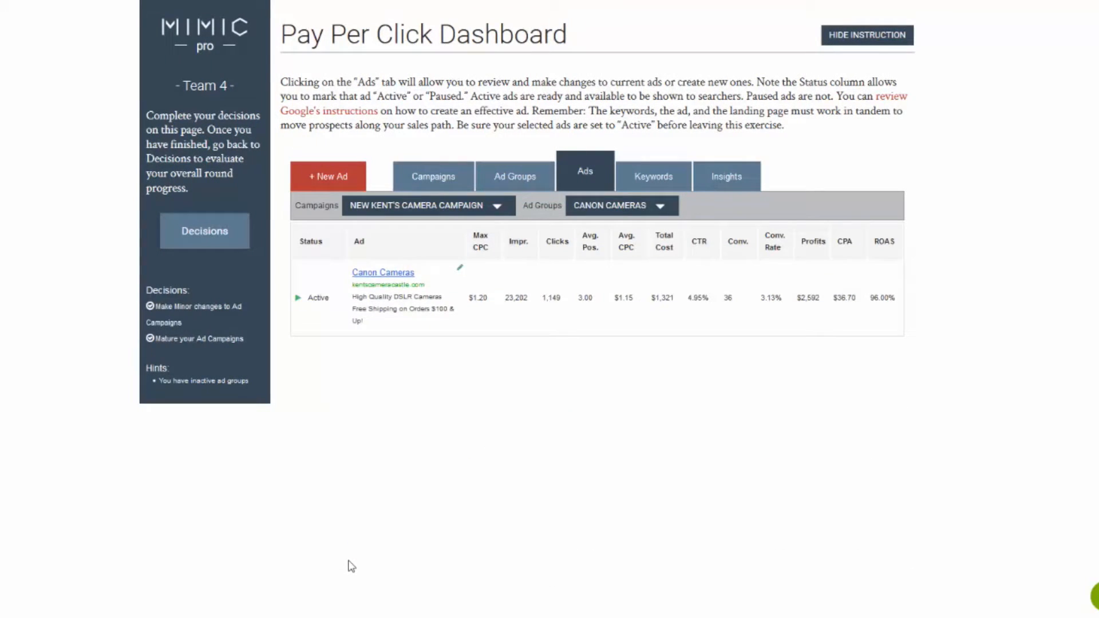
click(646, 181)
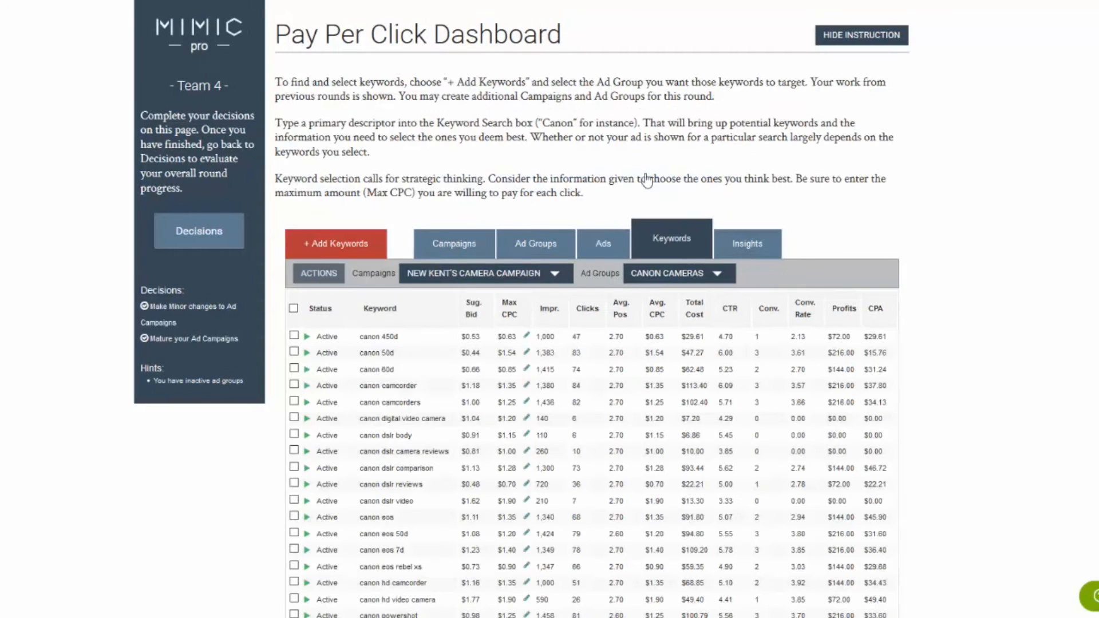
scroll(646, 181, down, 3)
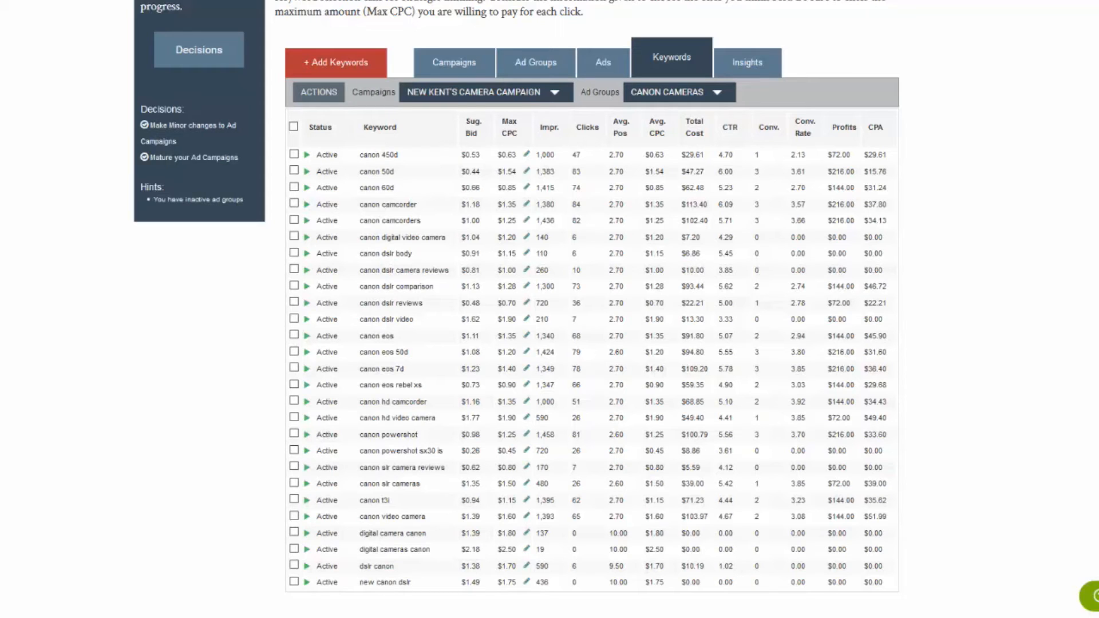
Return to all ad groups and check the Nikon D5200 ad's destination URL and the performance of its keywords
click(548, 71)
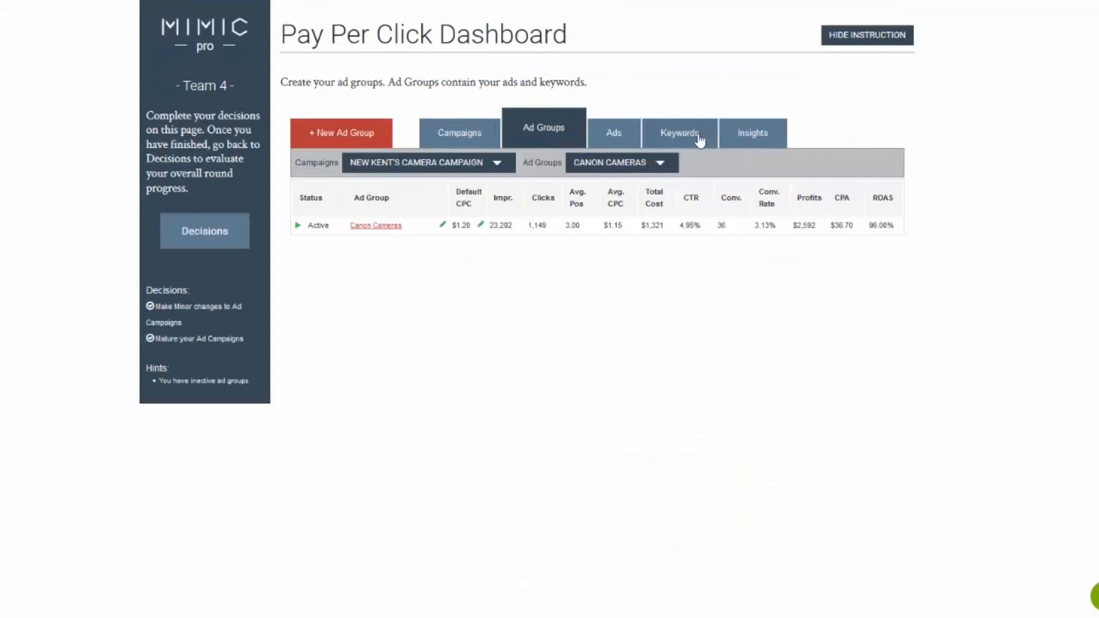
click(647, 164)
click(614, 187)
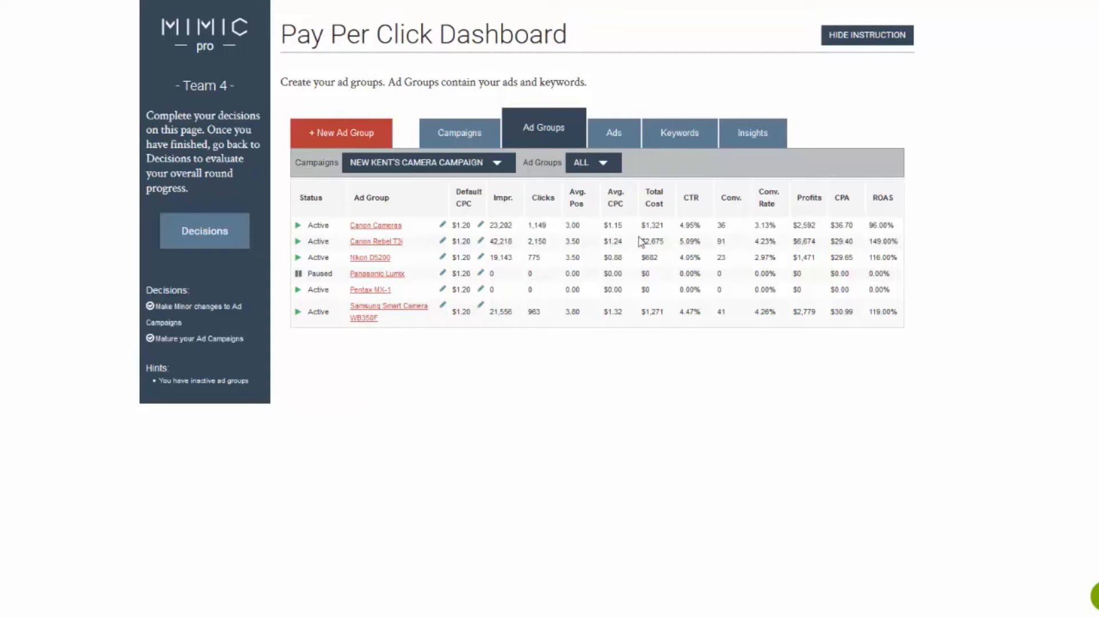
click(357, 259)
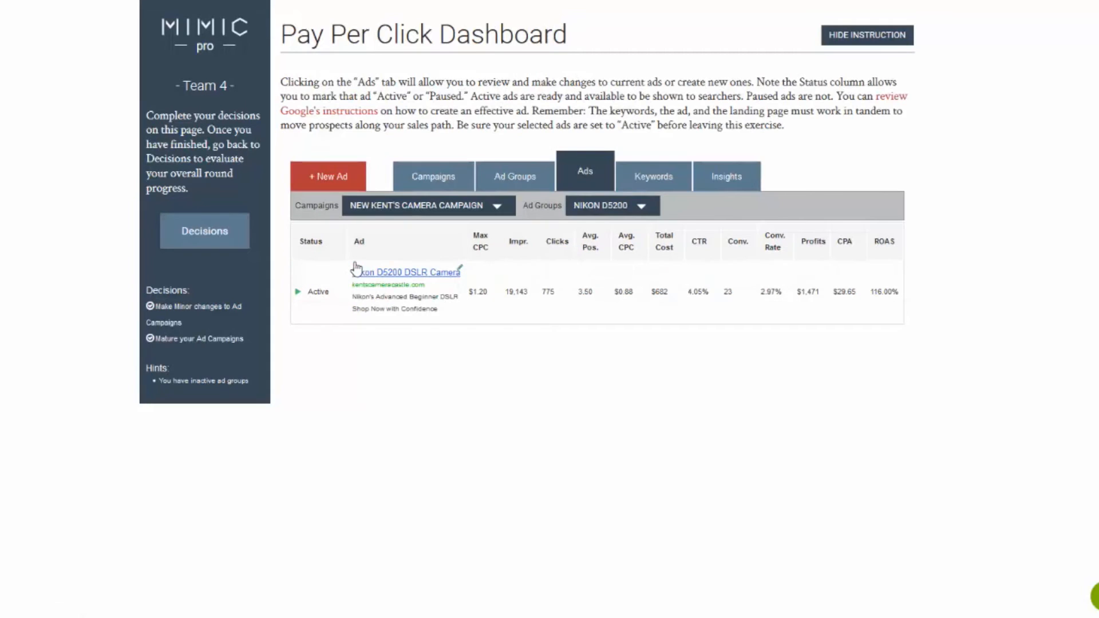
click(412, 273)
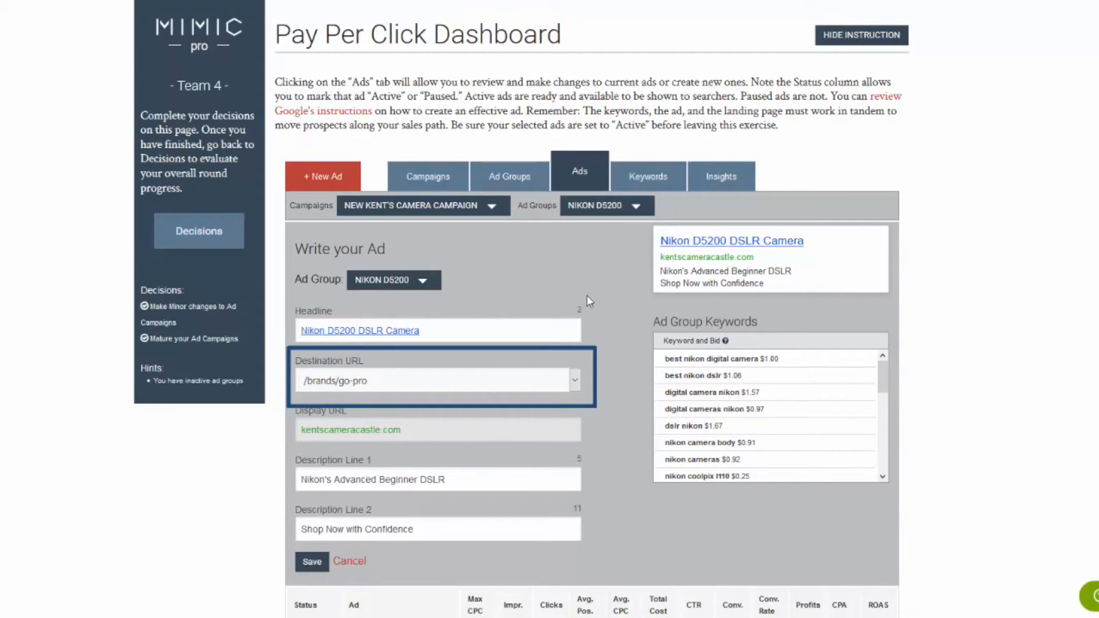
click(649, 178)
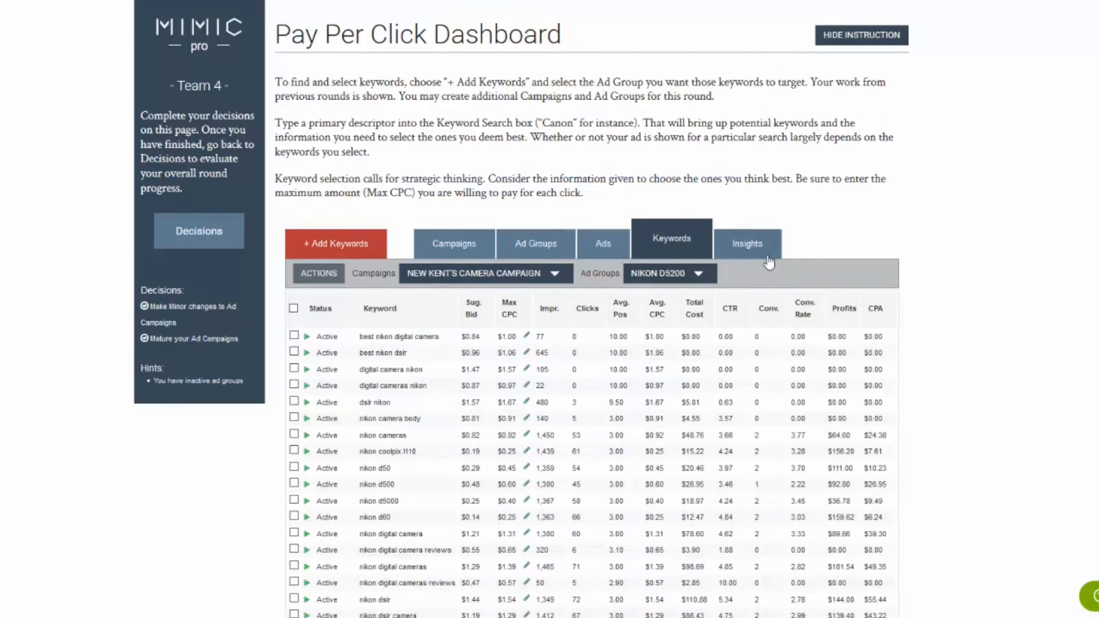
scroll(876, 281, down, 2)
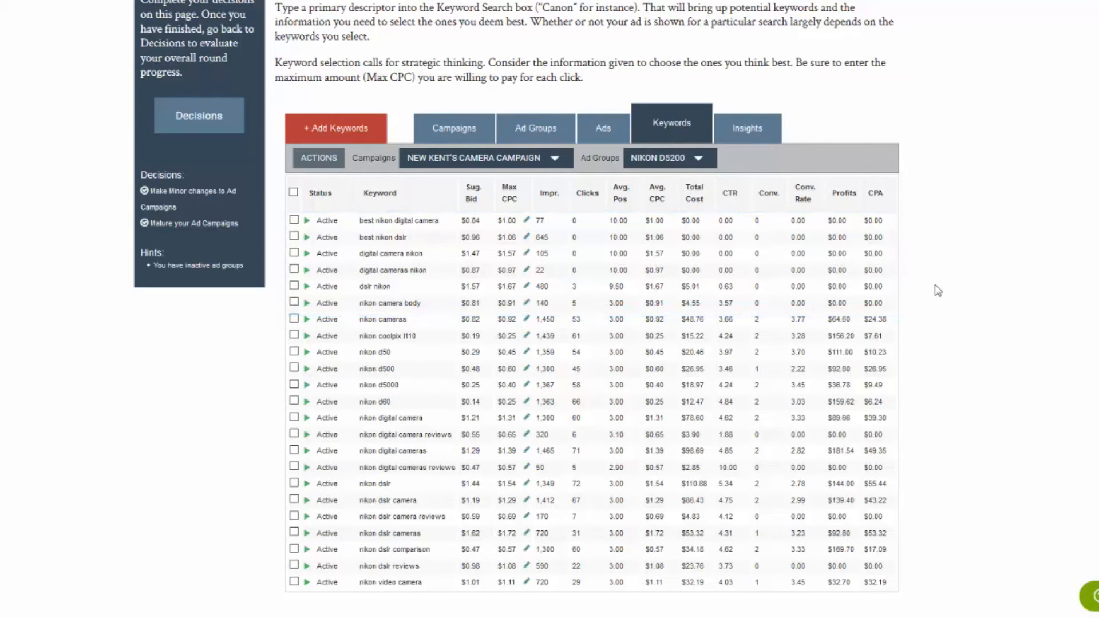
From all ad groups, check and resave the Samsung Smart Camera WB350F ad, and examine the group's keyword bids, positions and conversions
click(537, 128)
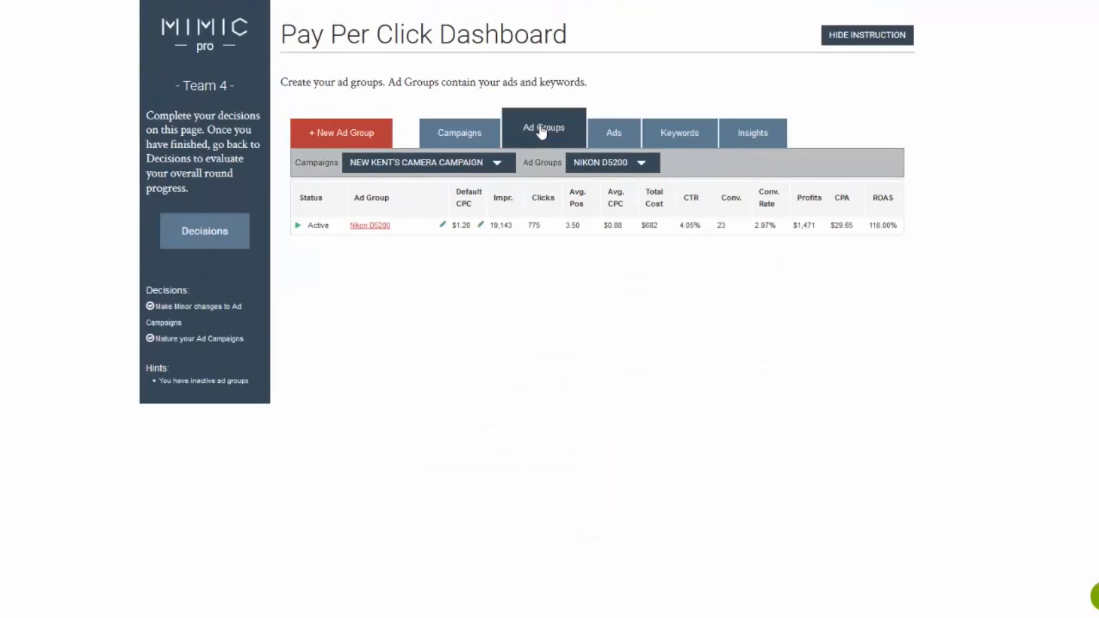
click(605, 164)
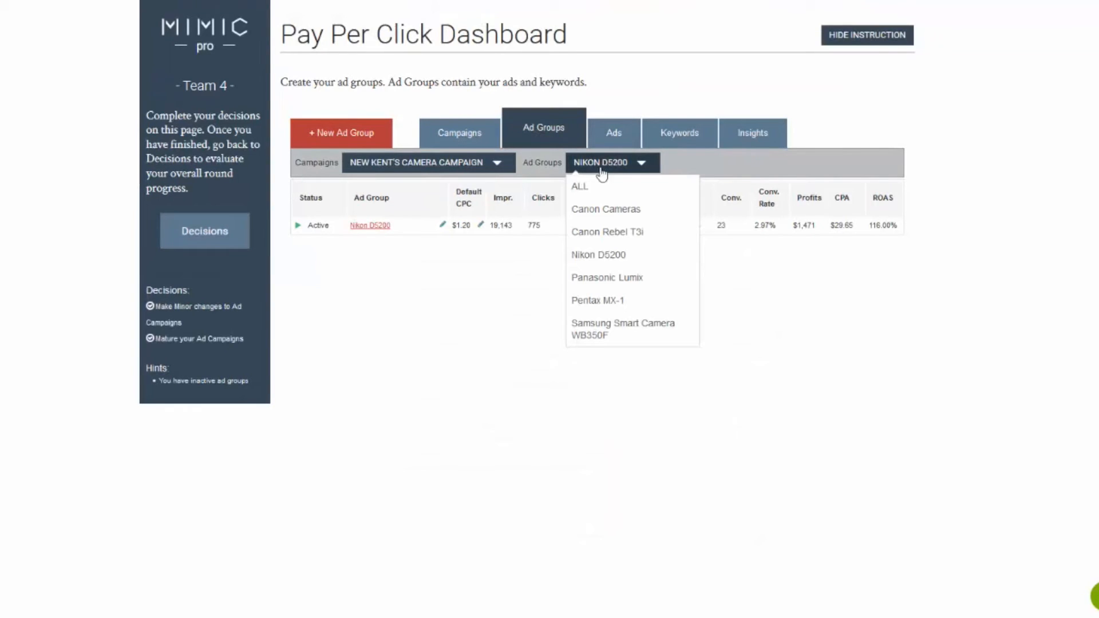
click(580, 186)
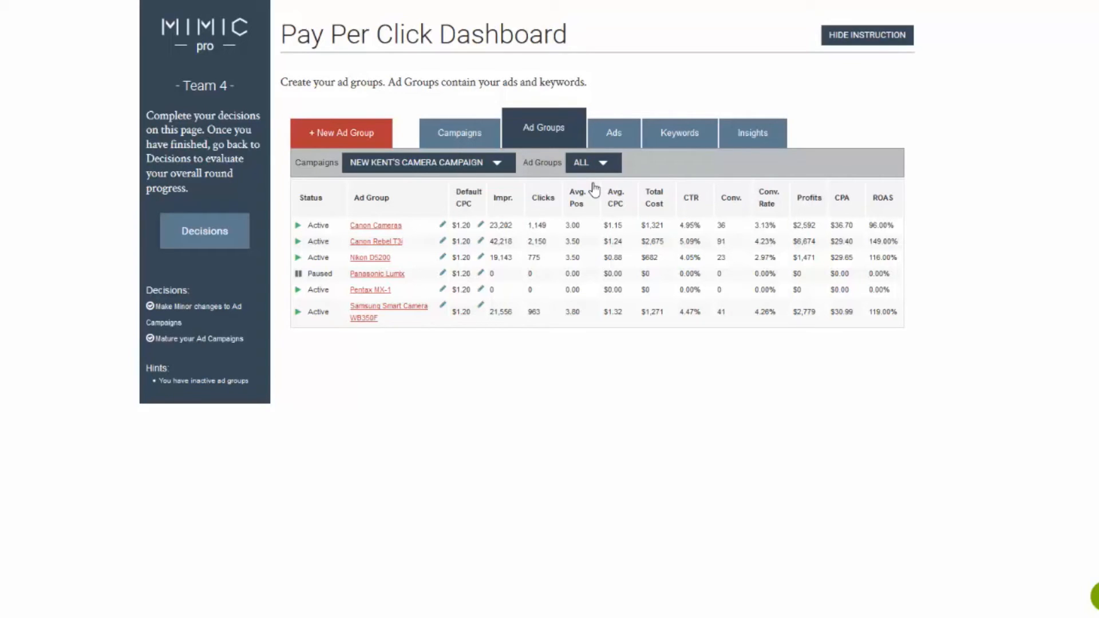
click(385, 313)
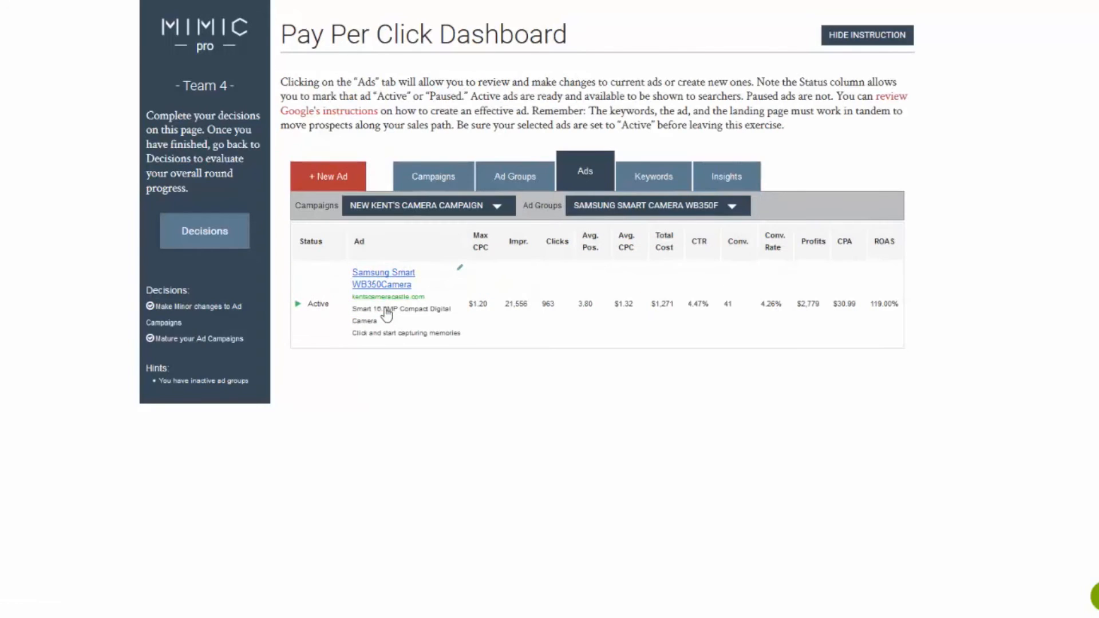
click(383, 280)
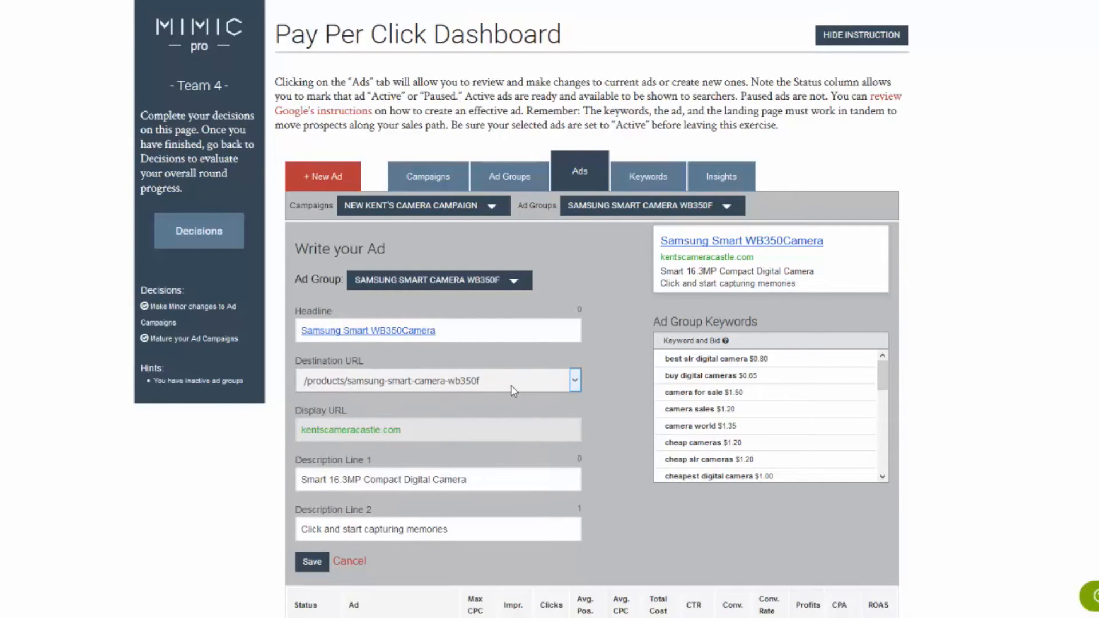
scroll(547, 381, down, 2)
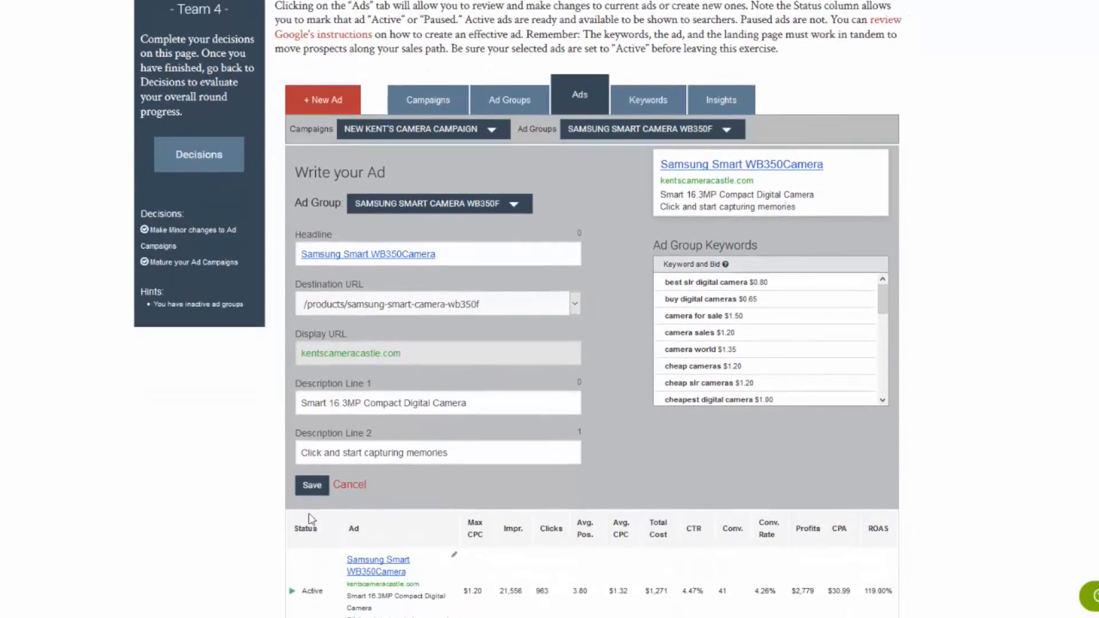
click(312, 483)
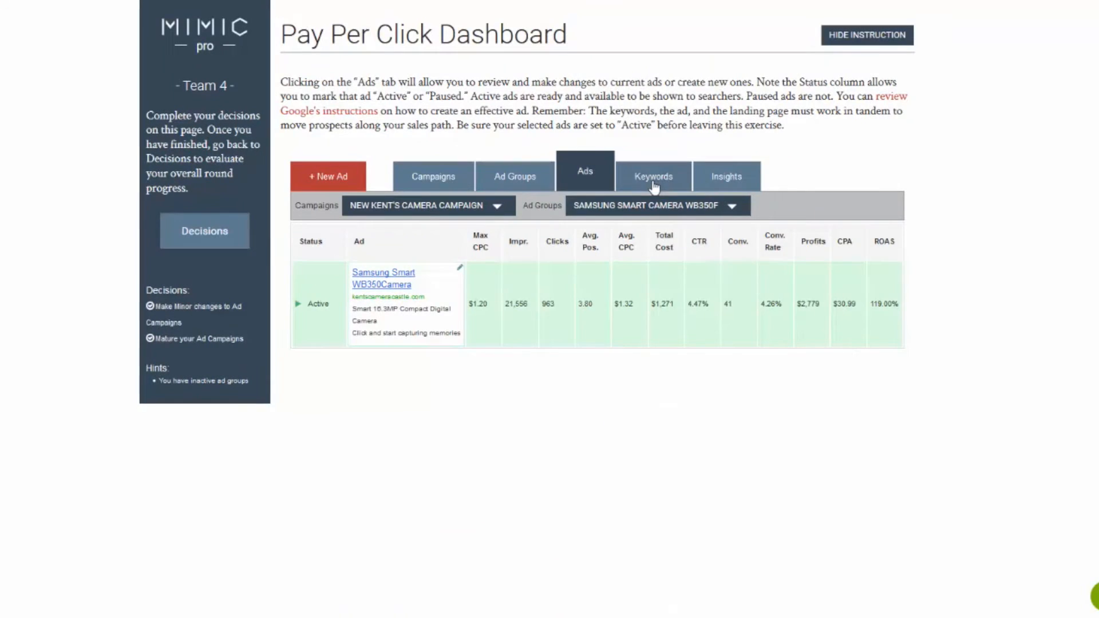
click(654, 186)
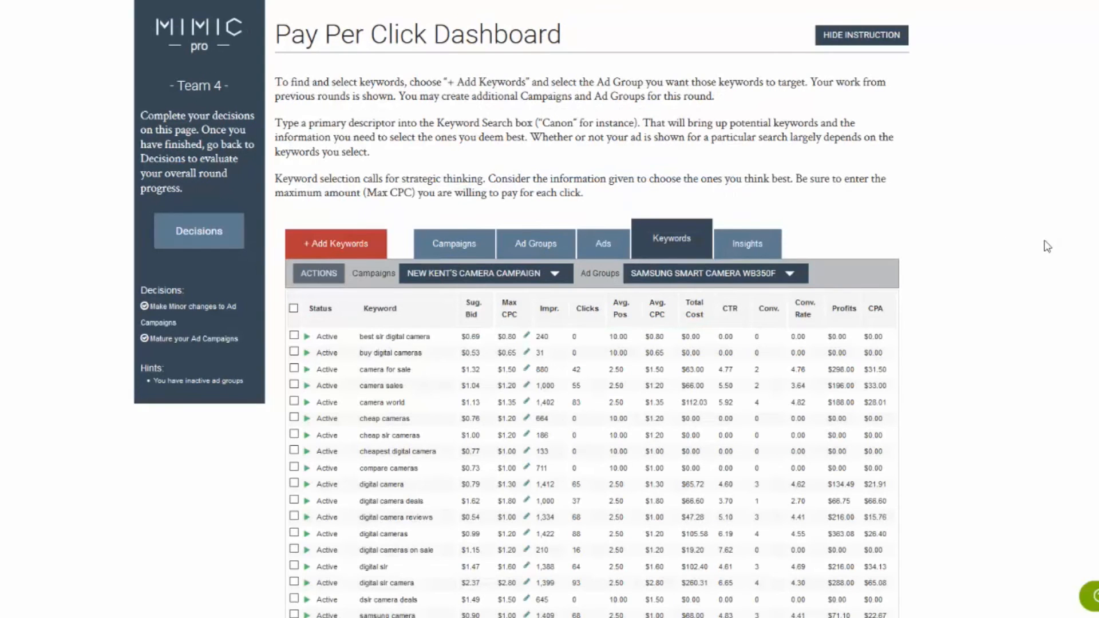
scroll(1047, 246, down, 3)
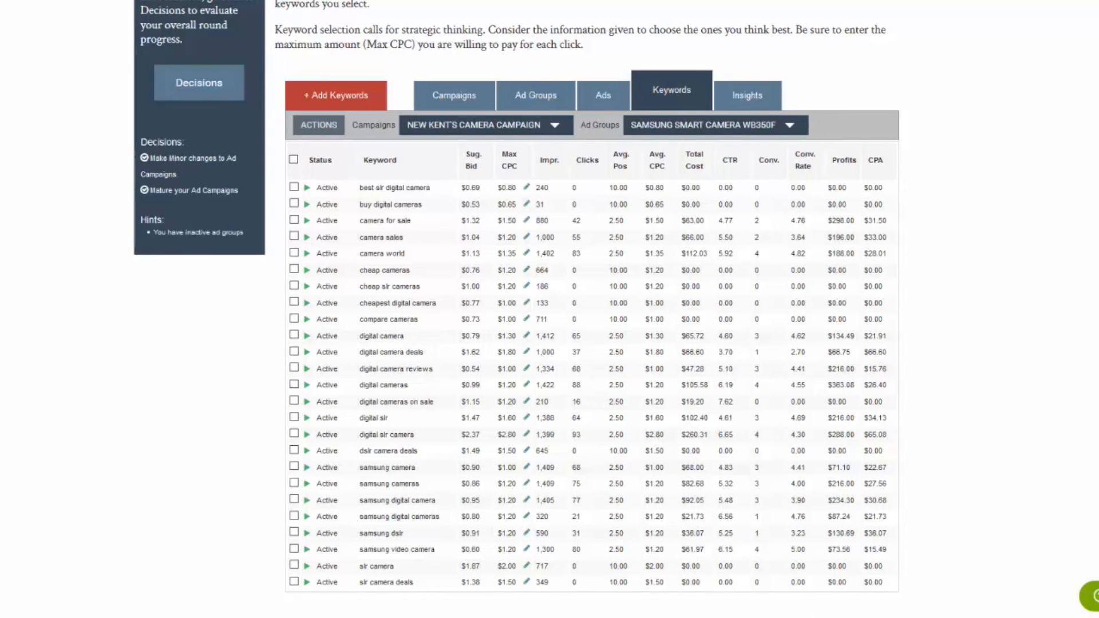
Return to all ad groups, check the Canon Rebel T3i ad's destination URL, and resave the ad
click(537, 101)
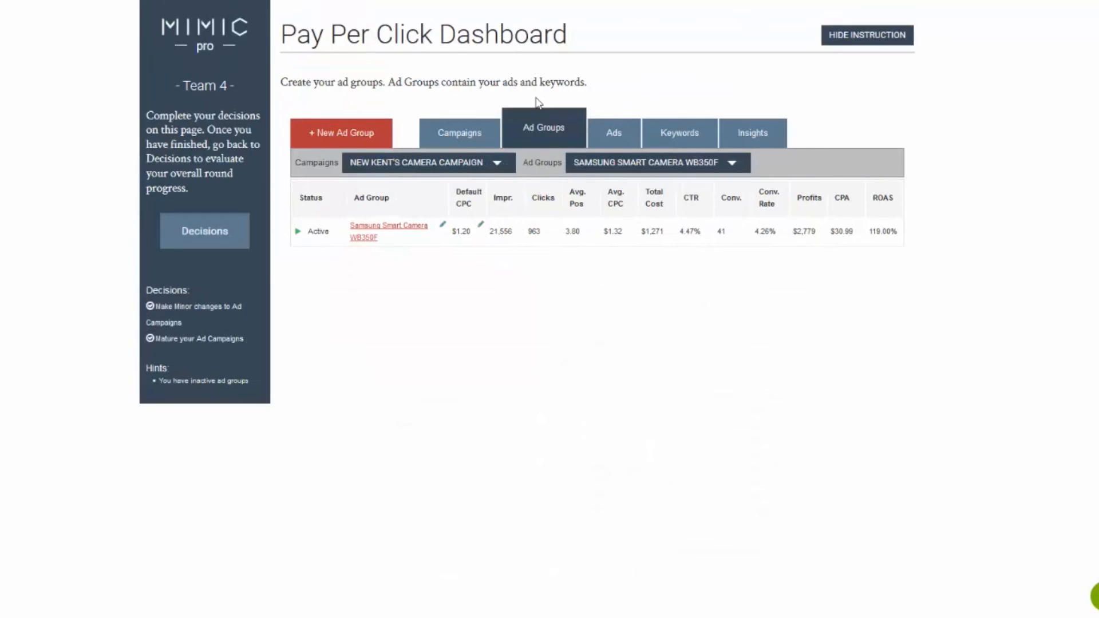
click(646, 164)
click(618, 184)
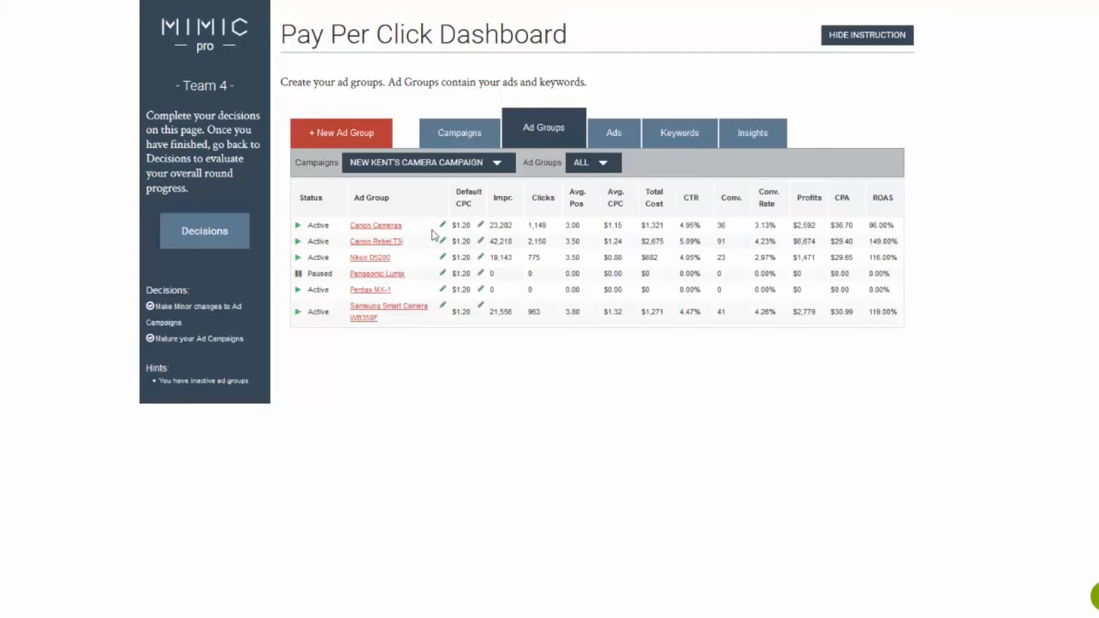
click(396, 242)
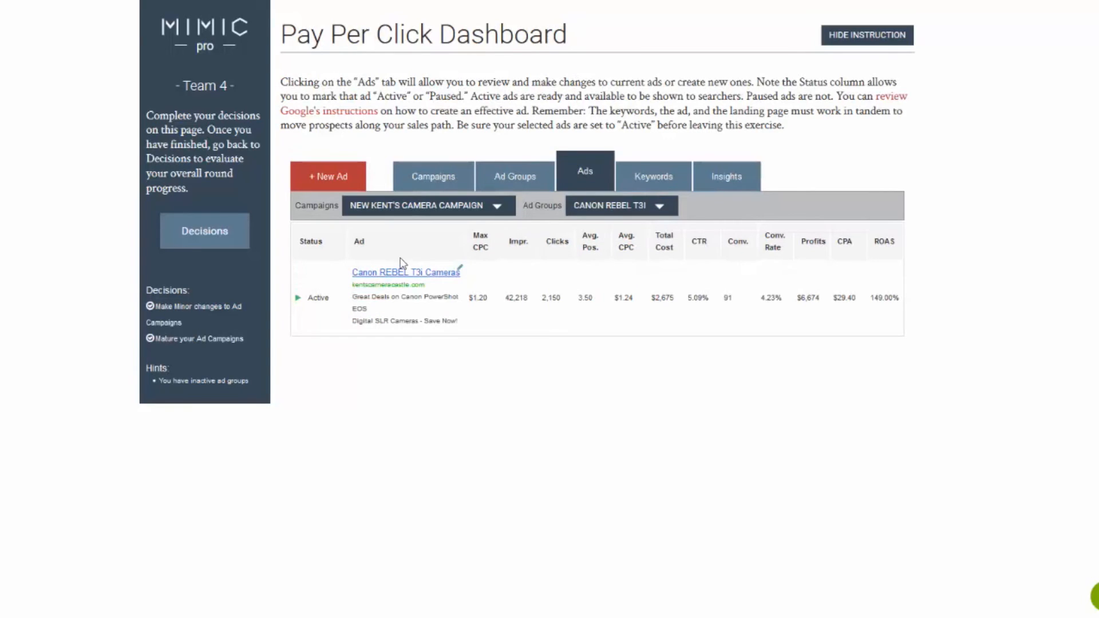
click(408, 273)
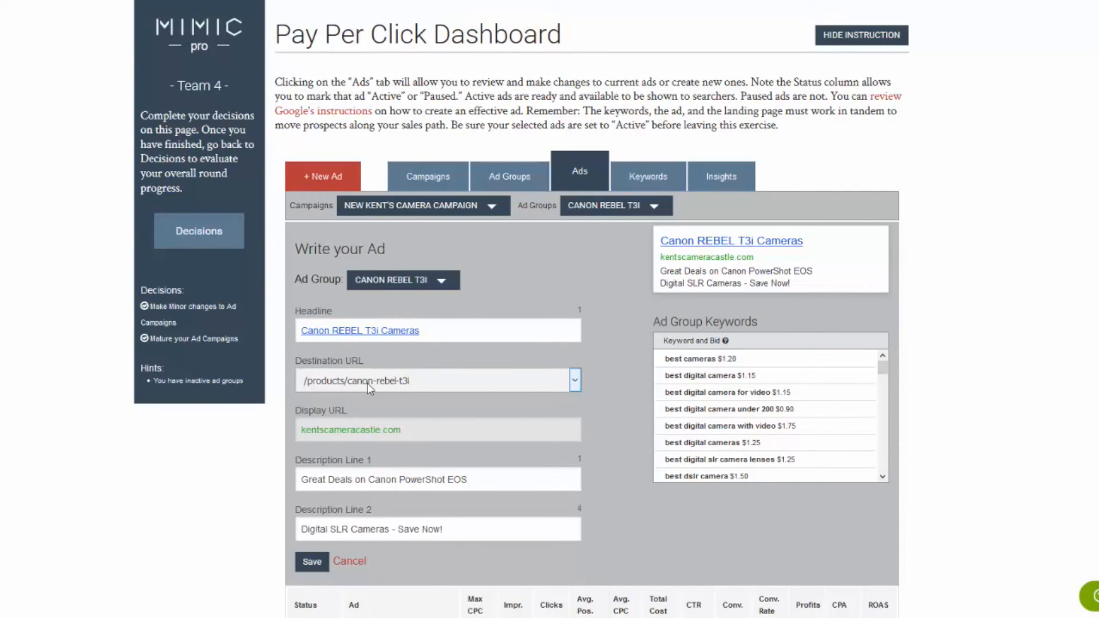
click(312, 561)
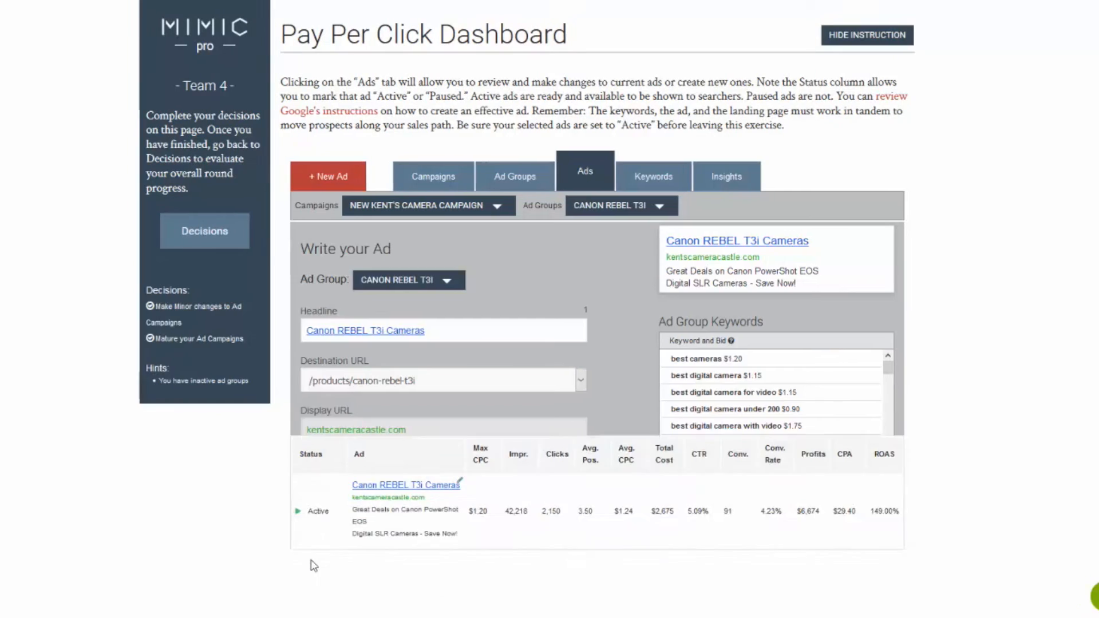
Examine the full Canon Rebel T3i keyword list for keywords without clicks or conversions and with poor average positions
click(661, 178)
scroll(658, 112, down, 3)
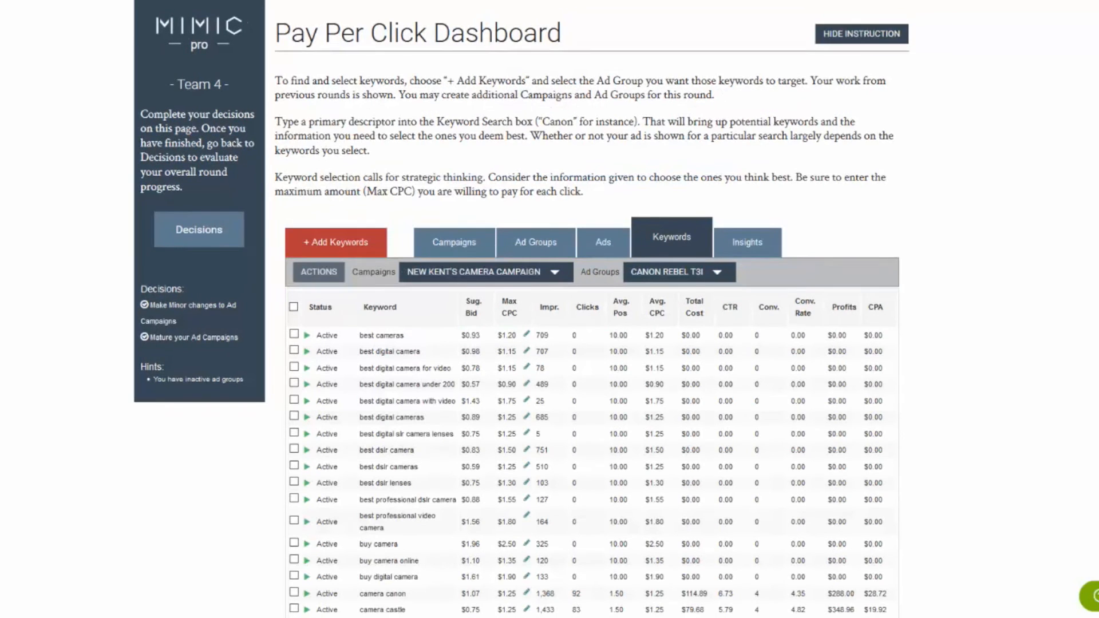
scroll(593, 309, down, 2)
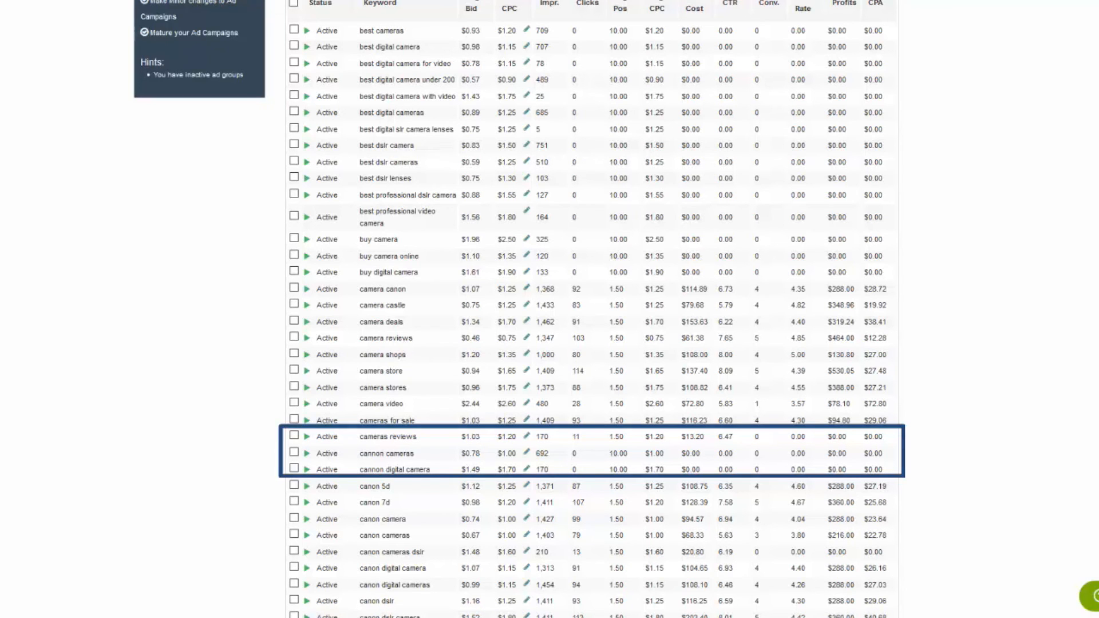
scroll(591, 309, down, 5)
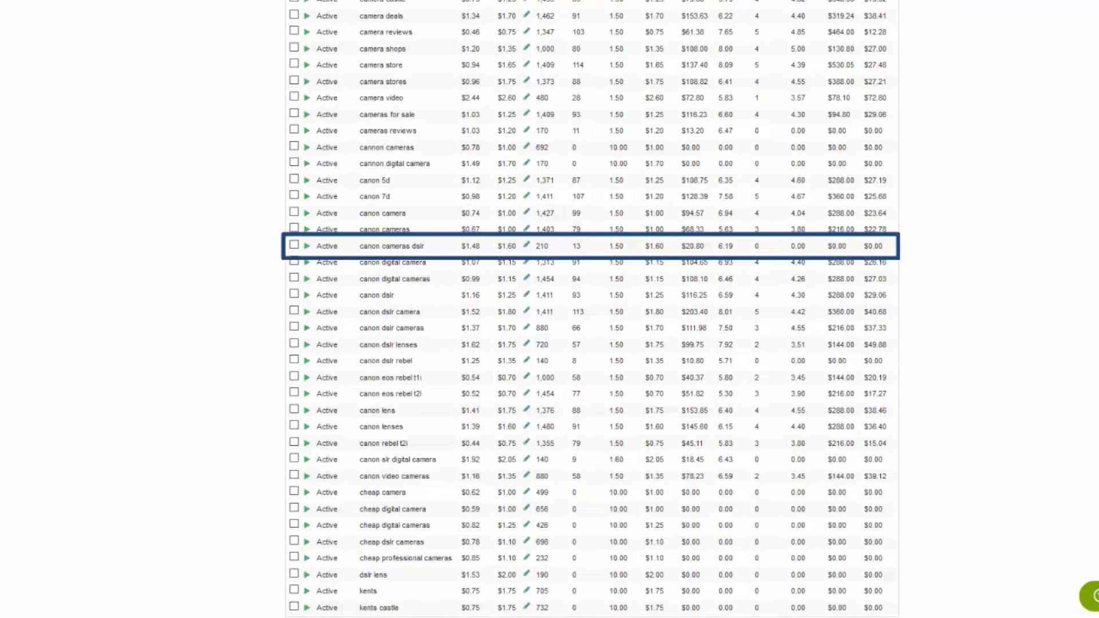
scroll(591, 309, down, 1)
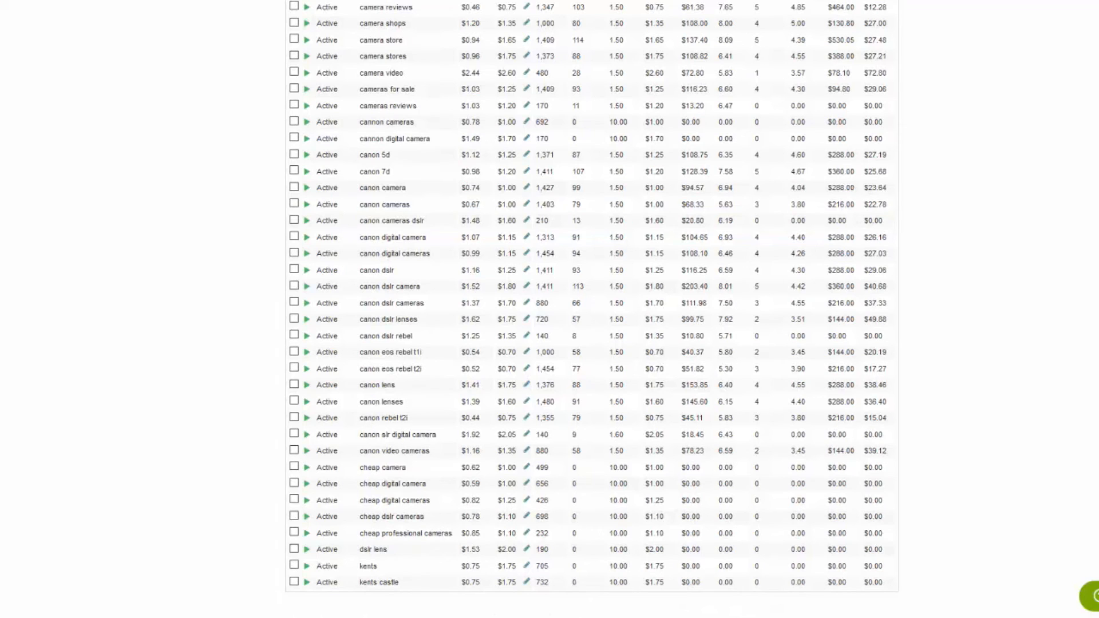